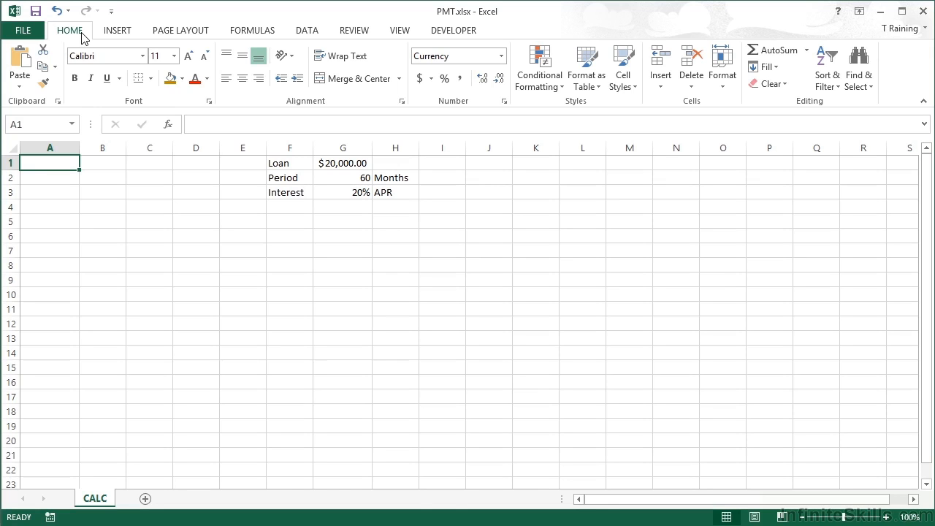
{"action": "type", "text": "=pmt"}
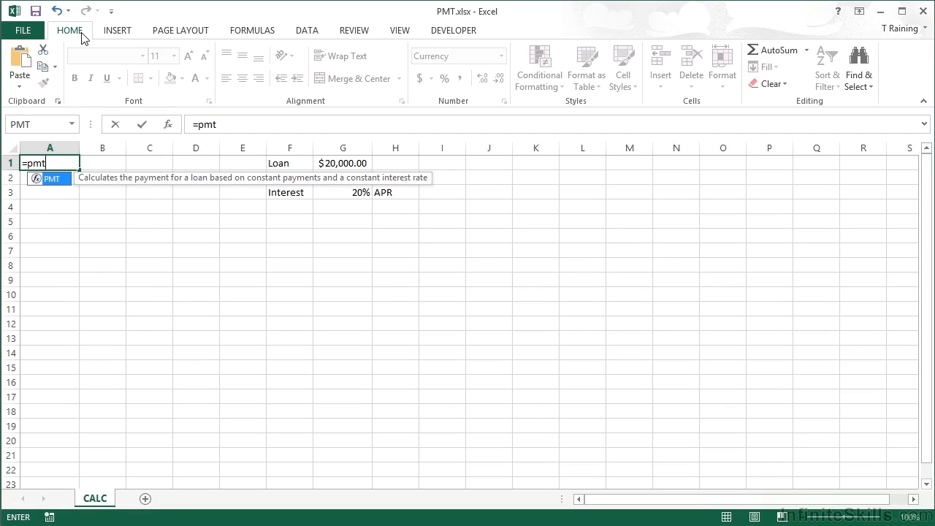
{"action": "type", "text": "("}
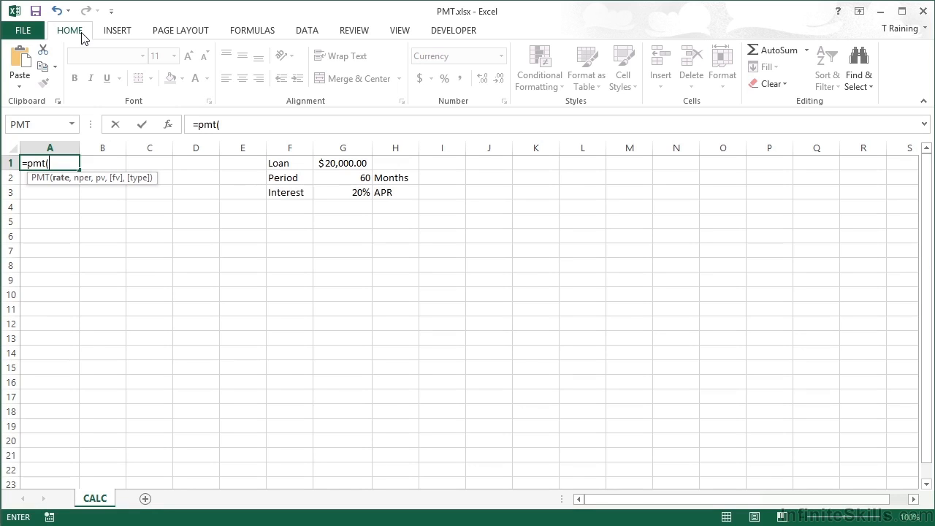
{"action": "key", "text": "BackSpace"}
{"action": "key", "text": "BackSpace"}
{"action": "key", "text": "BackSpace"}
{"action": "key", "text": "BackSpace"}
{"action": "key", "text": "BackSpace"}
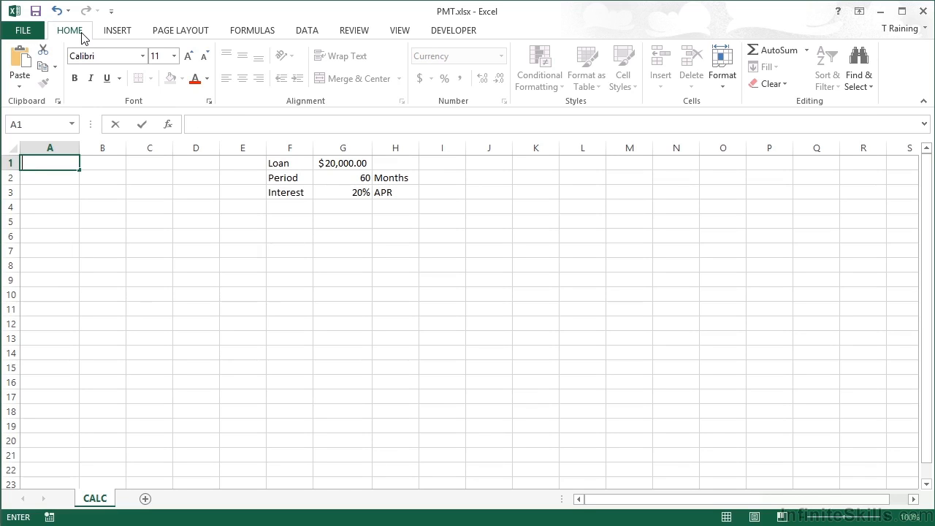
- Open Insert Function for cell A1 and search for a function using the description "loan repayments"
{"action": "left_click", "coordinate": [170, 129]}
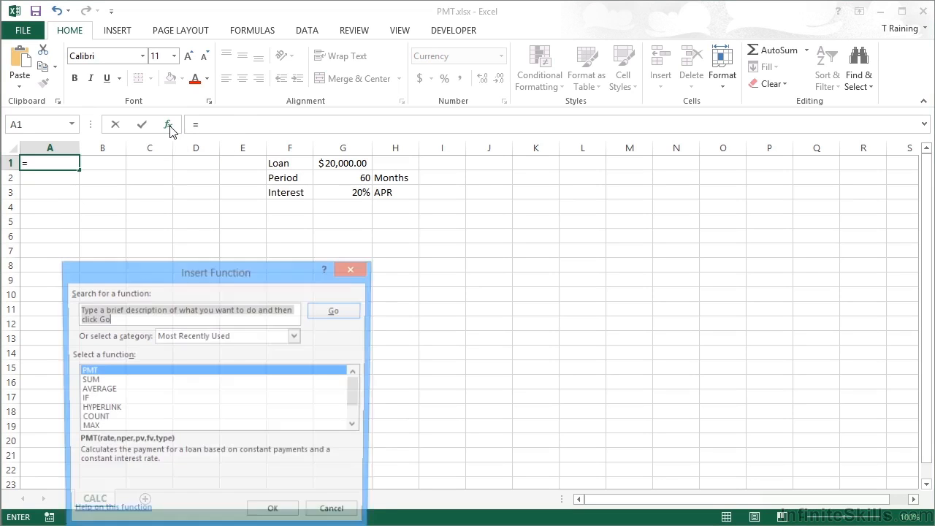
{"action": "left_click_drag", "start_coordinate": [302, 271], "coordinate": [428, 115]}
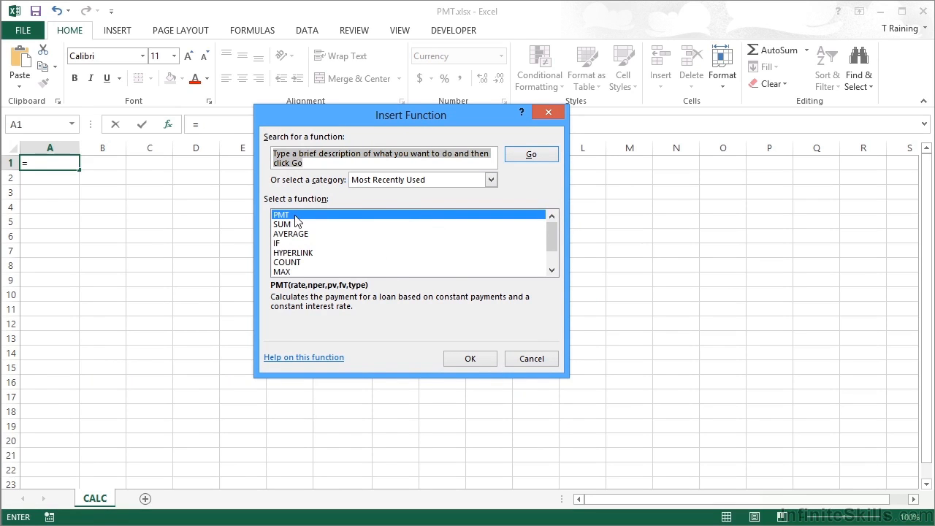
{"action": "left_click", "coordinate": [338, 164]}
{"action": "left_click_drag", "start_coordinate": [313, 163], "coordinate": [271, 154]}
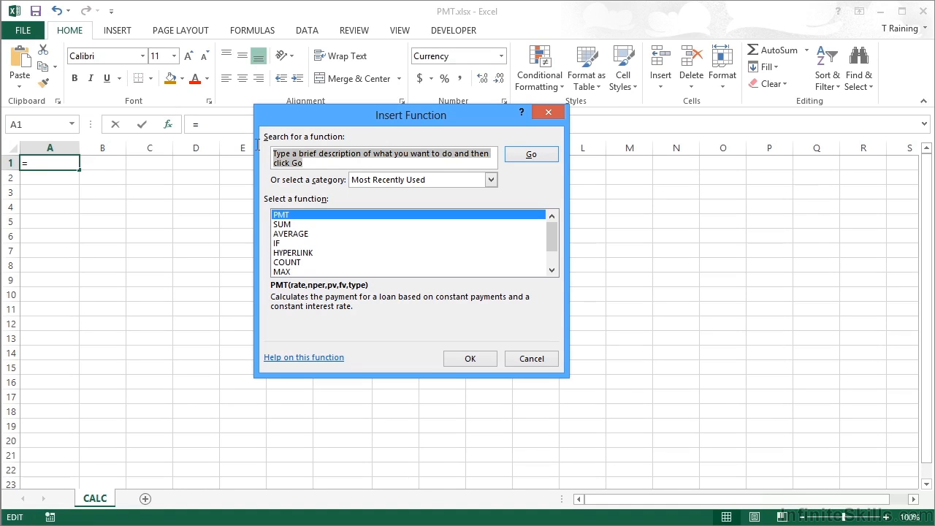
{"action": "key", "text": "BackSpace"}
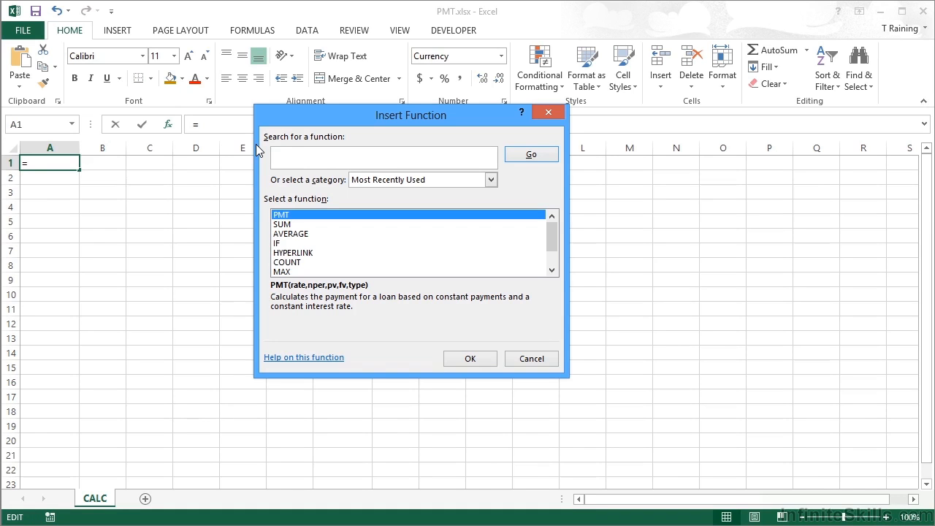
{"action": "type", "text": "loan repayments"}
{"action": "left_click", "coordinate": [525, 156]}
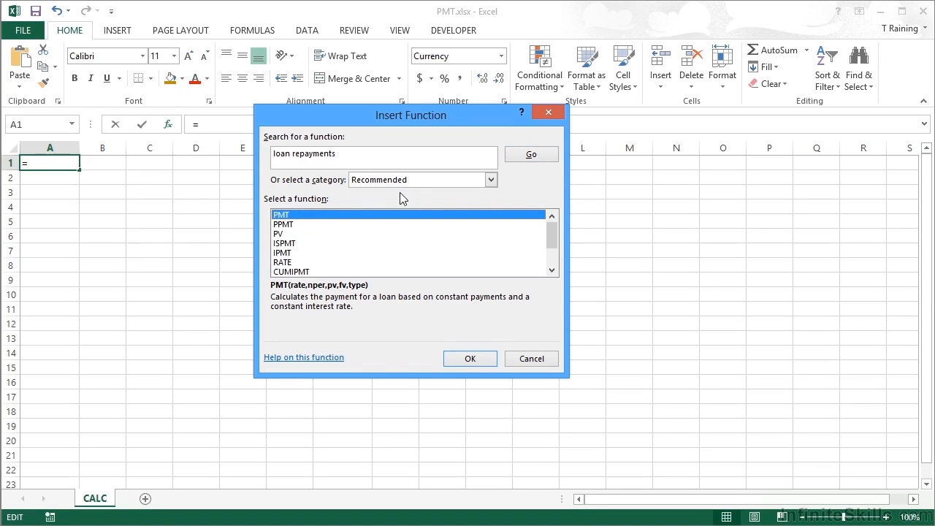
- Examine the descriptions of the other recommended loan functions, from PPMT and PV through CUMIPMT, CUMPRINC, FV and NPER
{"action": "left_click", "coordinate": [294, 225]}
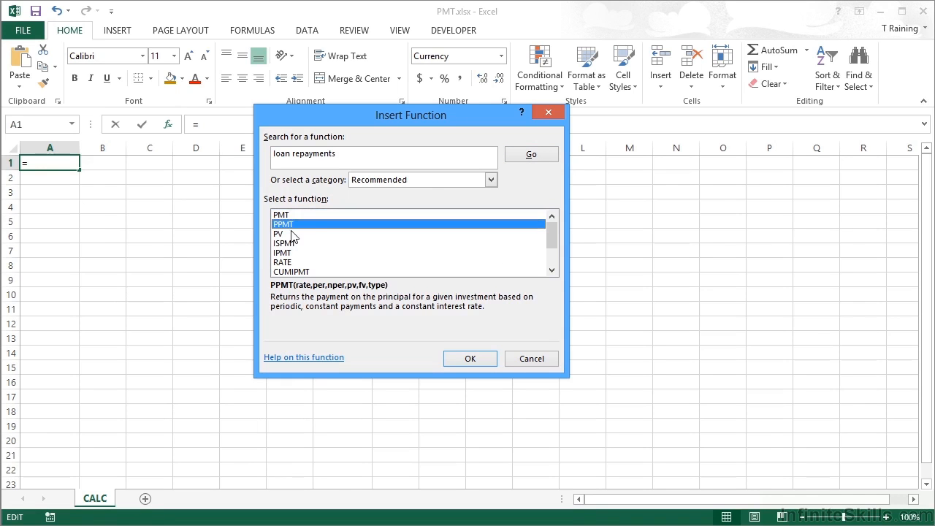
{"action": "left_click", "coordinate": [294, 234]}
{"action": "left_click", "coordinate": [297, 243]}
{"action": "left_click", "coordinate": [297, 253]}
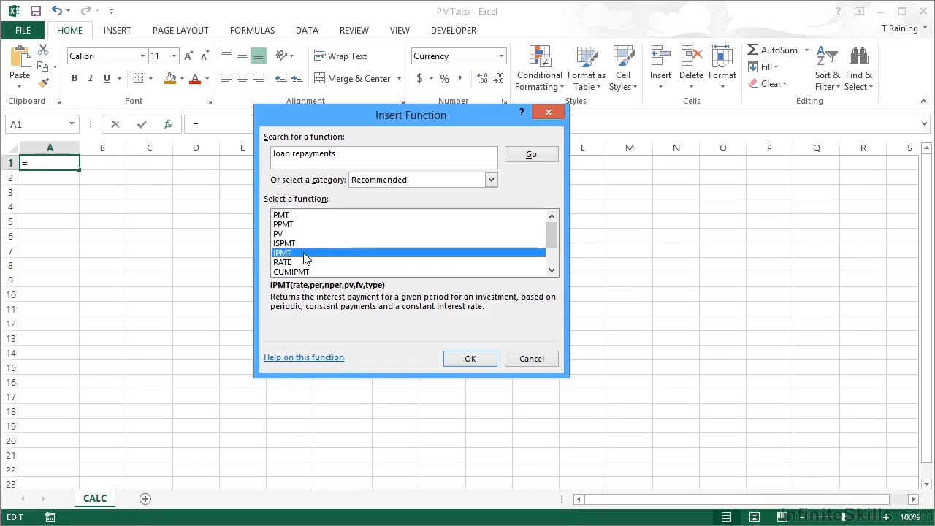
{"action": "left_click", "coordinate": [308, 262]}
{"action": "left_click", "coordinate": [325, 271]}
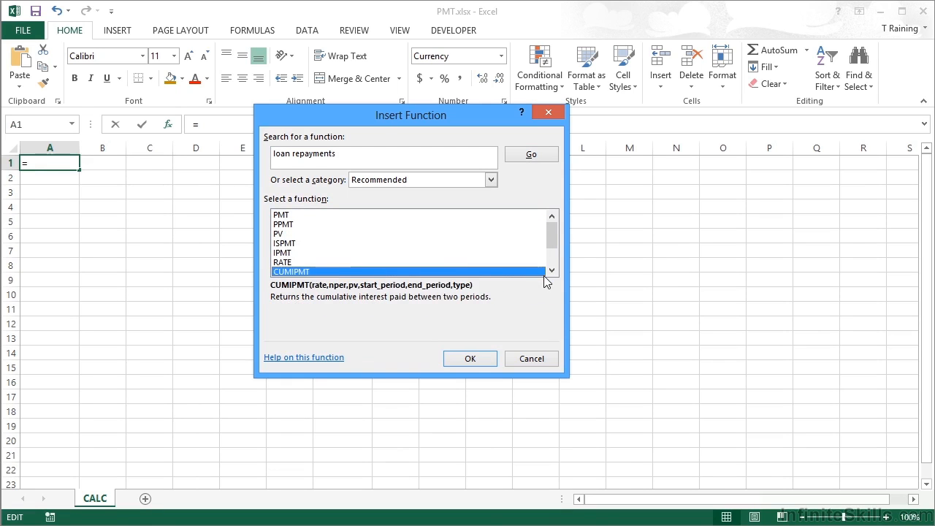
{"action": "left_click", "coordinate": [552, 270]}
{"action": "left_click", "coordinate": [552, 270]}
{"action": "left_click", "coordinate": [317, 272]}
{"action": "left_click", "coordinate": [306, 262]}
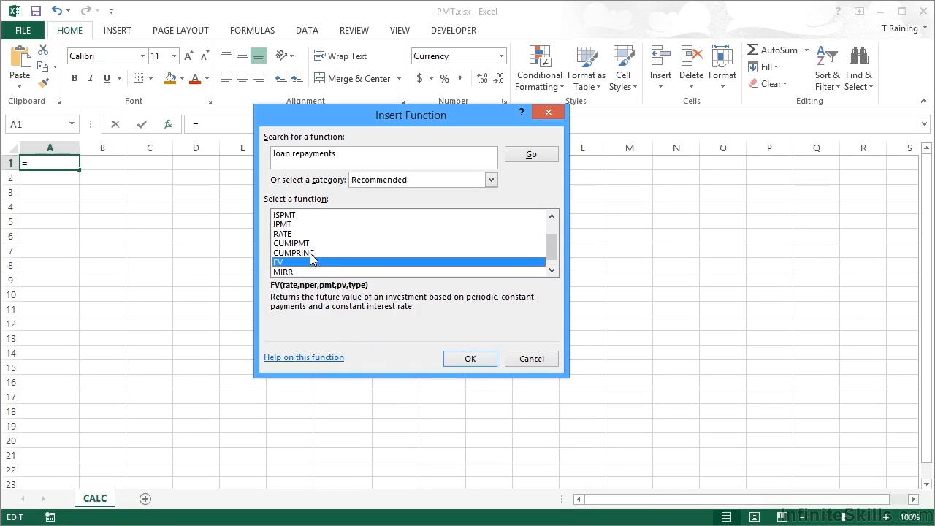
{"action": "left_click", "coordinate": [308, 253]}
{"action": "left_click", "coordinate": [551, 271]}
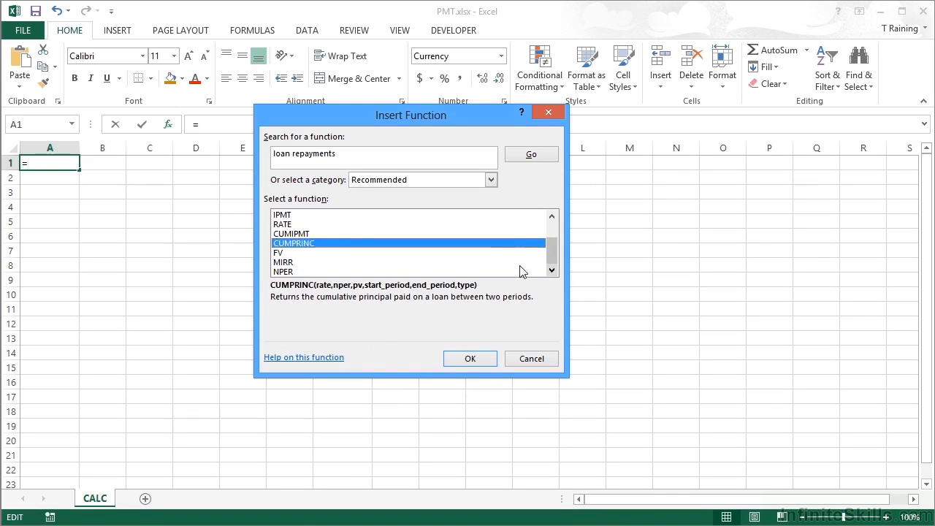
{"action": "left_click", "coordinate": [310, 271]}
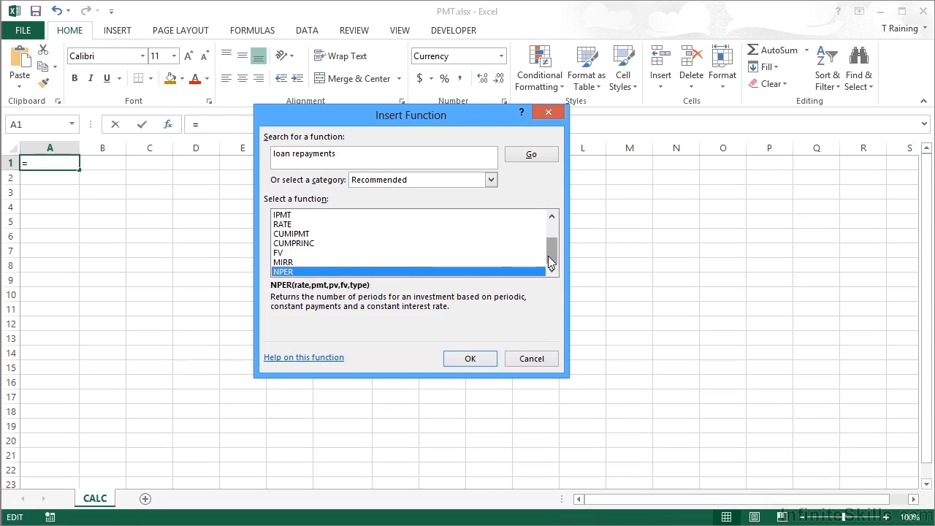
- Choose the PMT function for cell A1 and move its arguments dialog clear of the loan data in F1:H3
{"action": "scroll", "coordinate": [548, 256], "scroll_direction": "up", "scroll_amount": 2}
{"action": "left_click", "coordinate": [284, 216]}
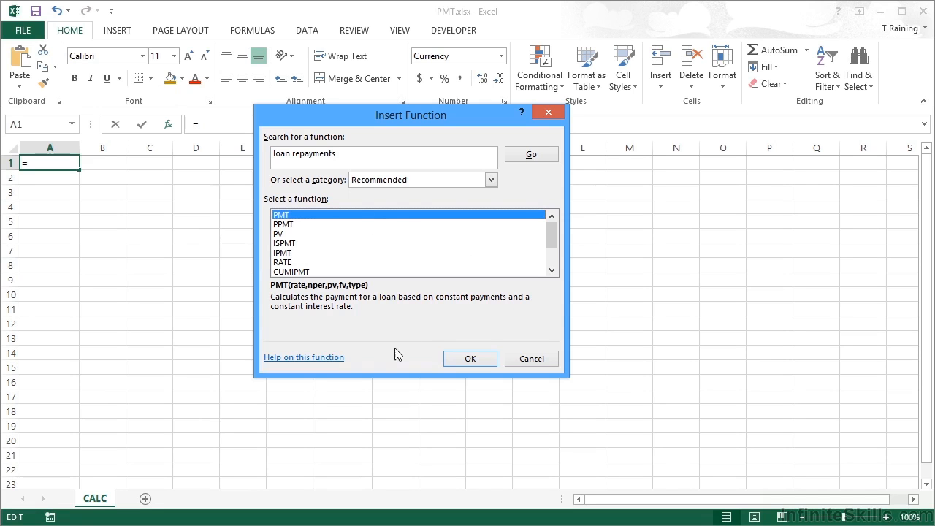
{"action": "left_click", "coordinate": [471, 359]}
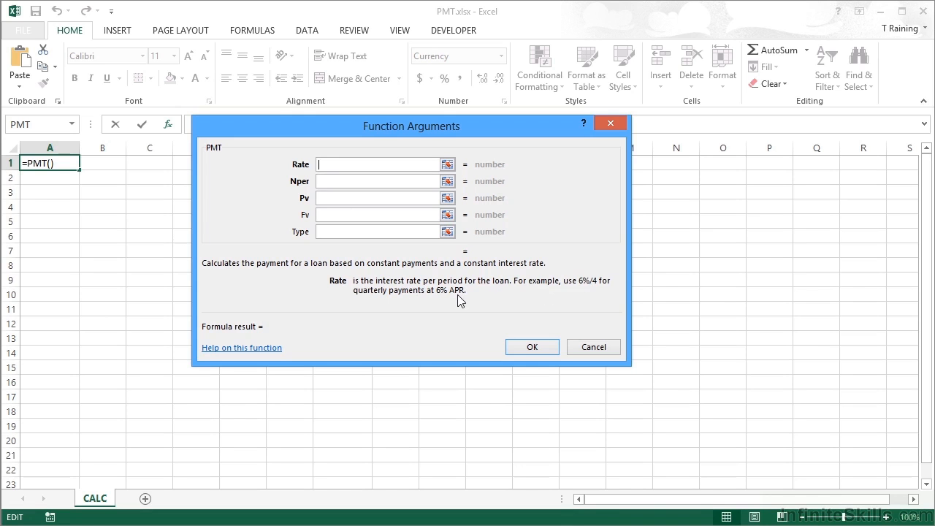
{"action": "left_click_drag", "start_coordinate": [447, 132], "coordinate": [486, 219]}
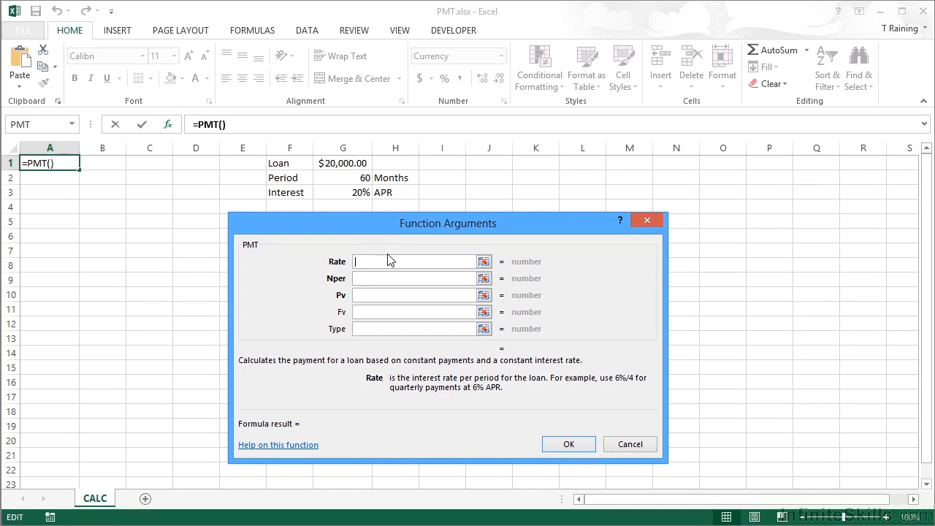
- Set the PMT Rate argument to the annual interest cell divided by twelve, G3/12
{"action": "left_click", "coordinate": [484, 262]}
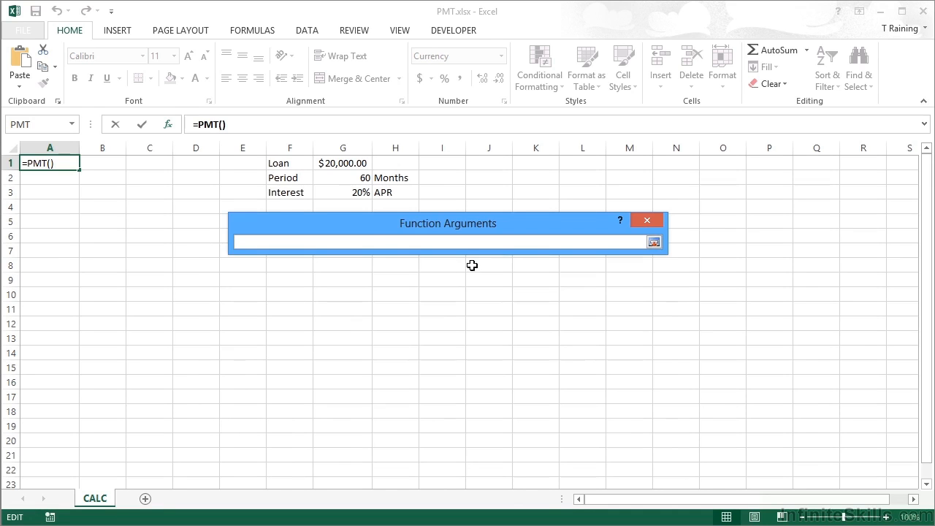
{"action": "left_click", "coordinate": [346, 193]}
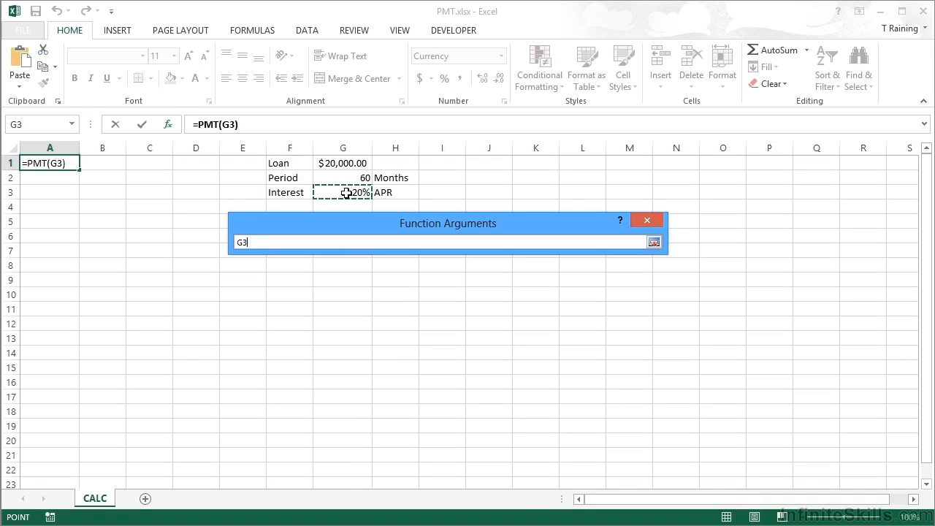
{"action": "type", "text": "/12"}
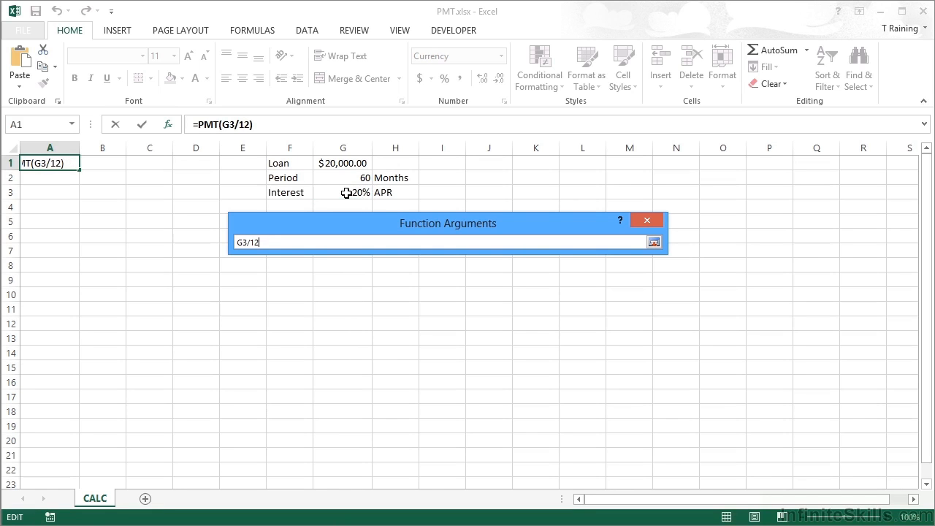
{"action": "left_click", "coordinate": [654, 243]}
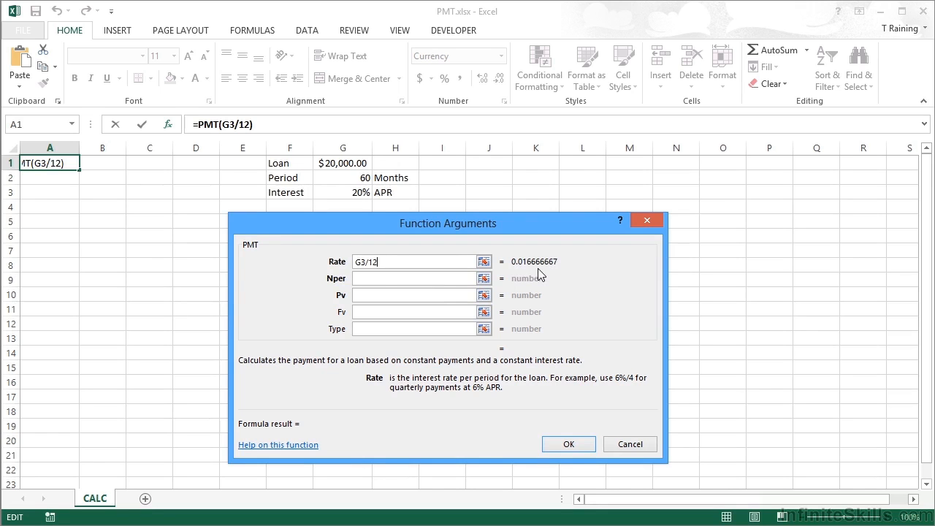
- Set the PMT Nper argument to the loan period cell G2
{"action": "left_click", "coordinate": [366, 277]}
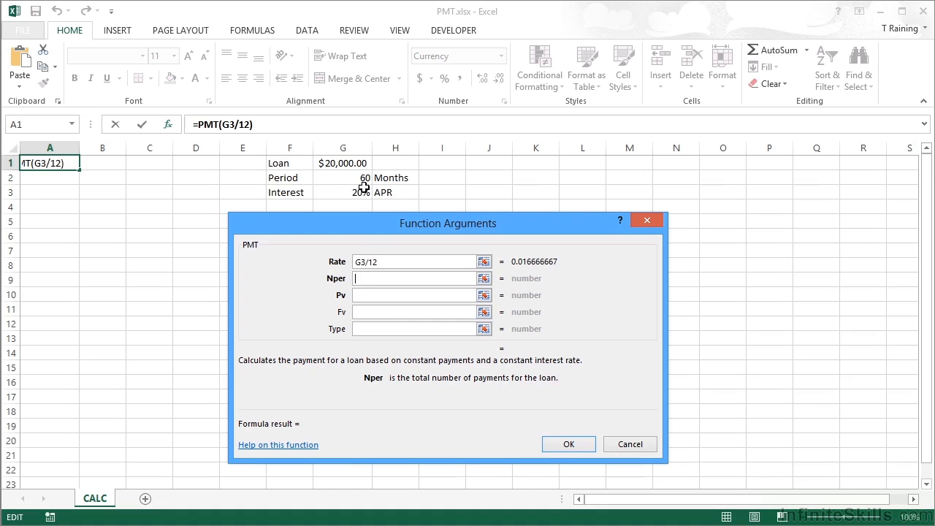
{"action": "left_click", "coordinate": [484, 280]}
{"action": "left_click", "coordinate": [357, 179]}
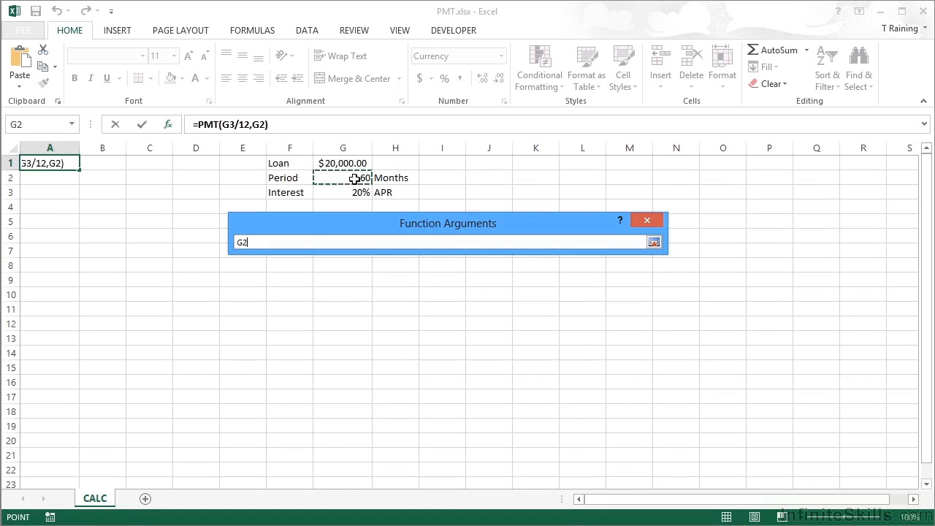
{"action": "left_click", "coordinate": [654, 241]}
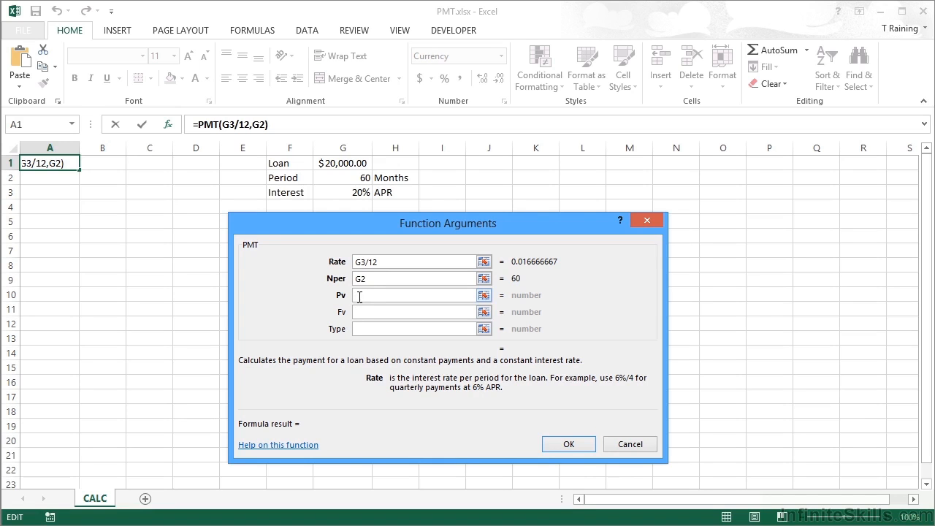
- Set the PMT Pv argument to the loan amount cell G1
{"action": "left_click", "coordinate": [359, 296]}
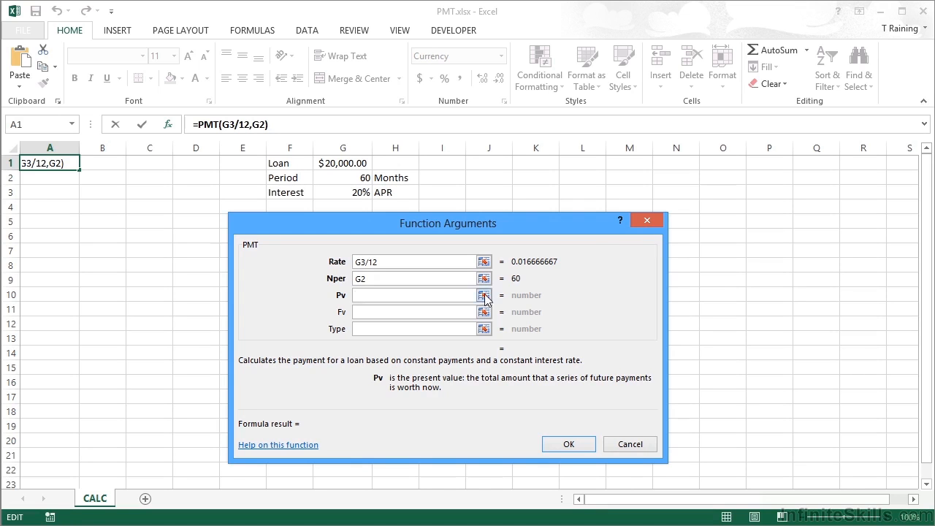
{"action": "left_click", "coordinate": [343, 163]}
{"action": "left_click", "coordinate": [653, 242]}
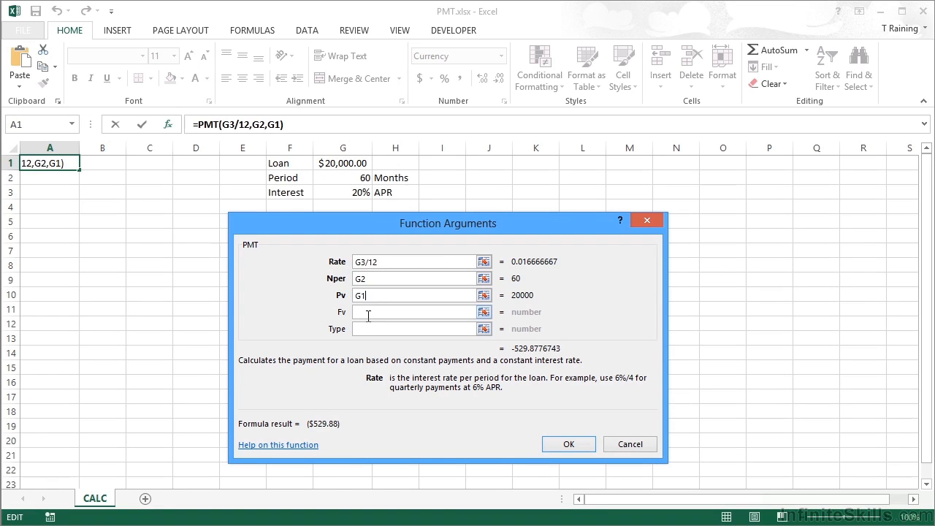
- Check the Fv and Type argument descriptions, leave both arguments empty, and finish the PMT formula in A1
{"action": "left_click", "coordinate": [364, 312]}
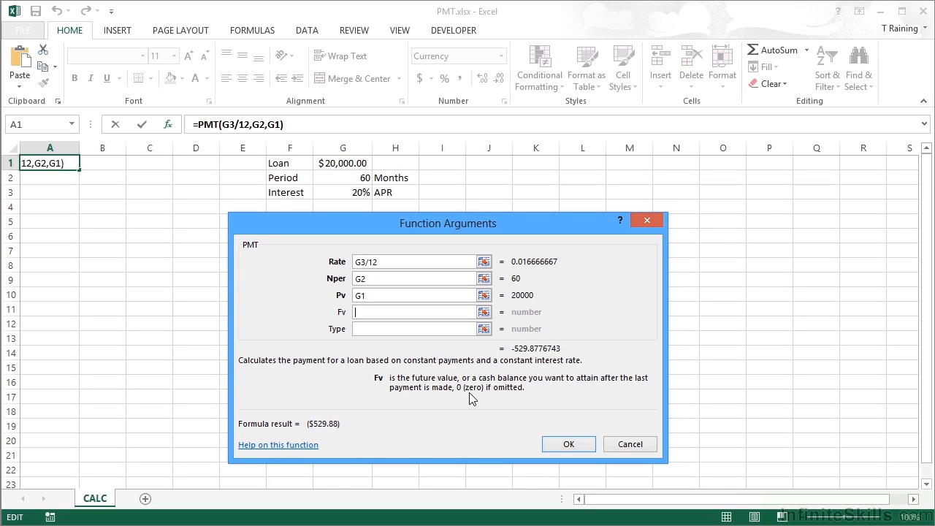
{"action": "left_click", "coordinate": [364, 330]}
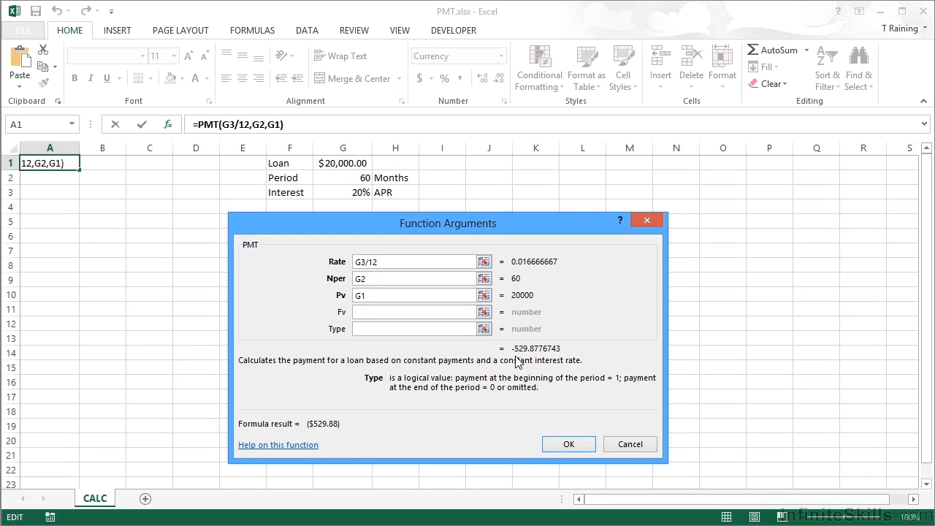
{"action": "left_click", "coordinate": [568, 444]}
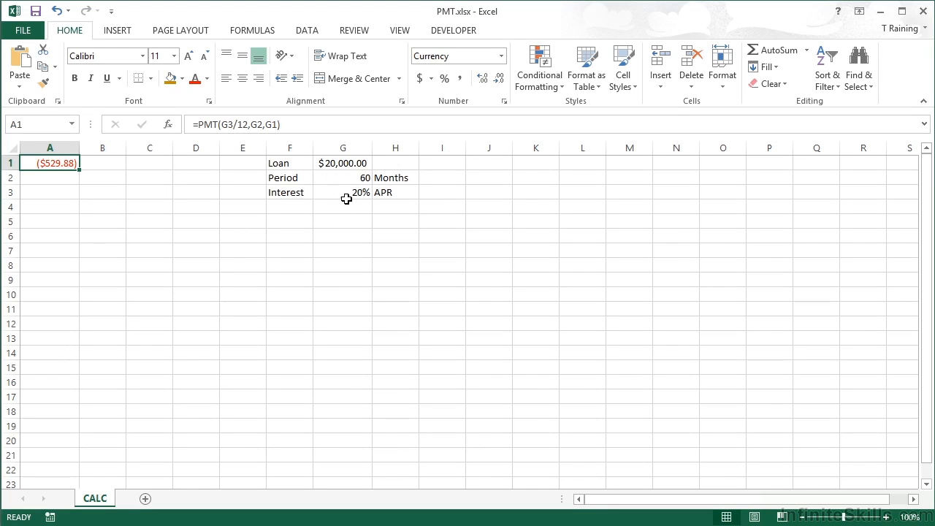
- Set the loan period in G2 to 48 months
{"action": "left_click", "coordinate": [358, 179]}
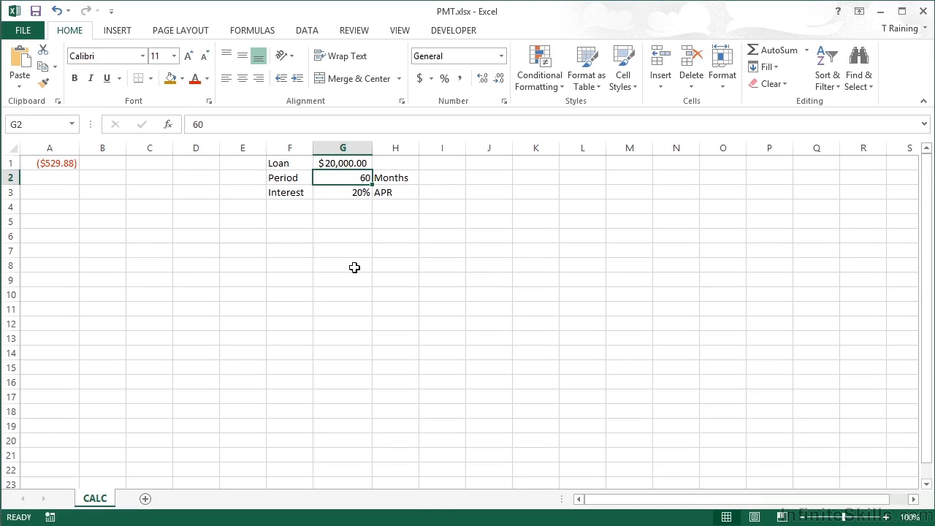
{"action": "type", "text": "48"}
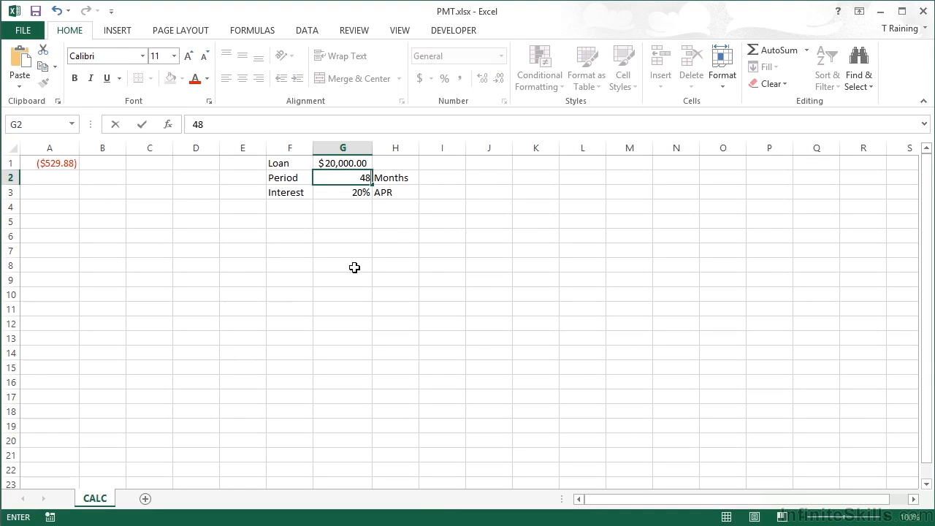
{"action": "key", "text": "Return"}
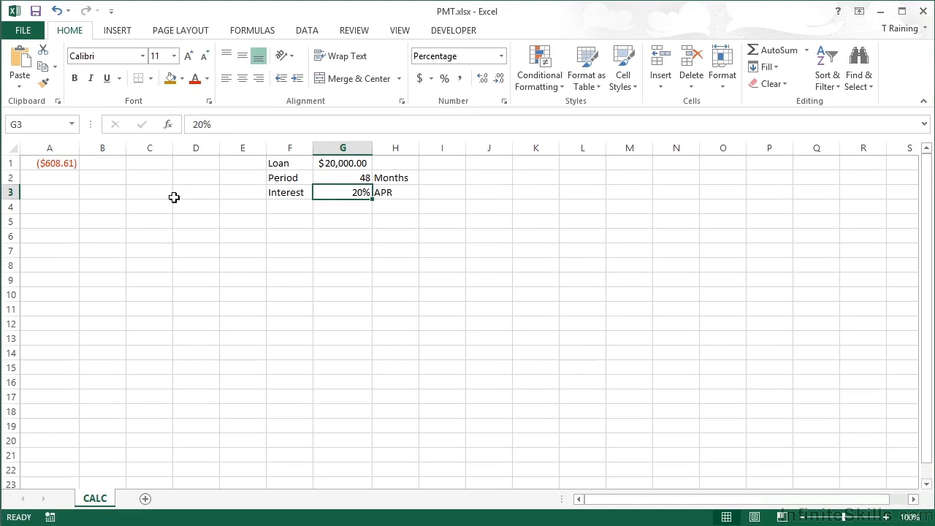
- Restore the loan period in G2 to 60 months
{"action": "key", "text": "Up"}
{"action": "type", "text": "60"}
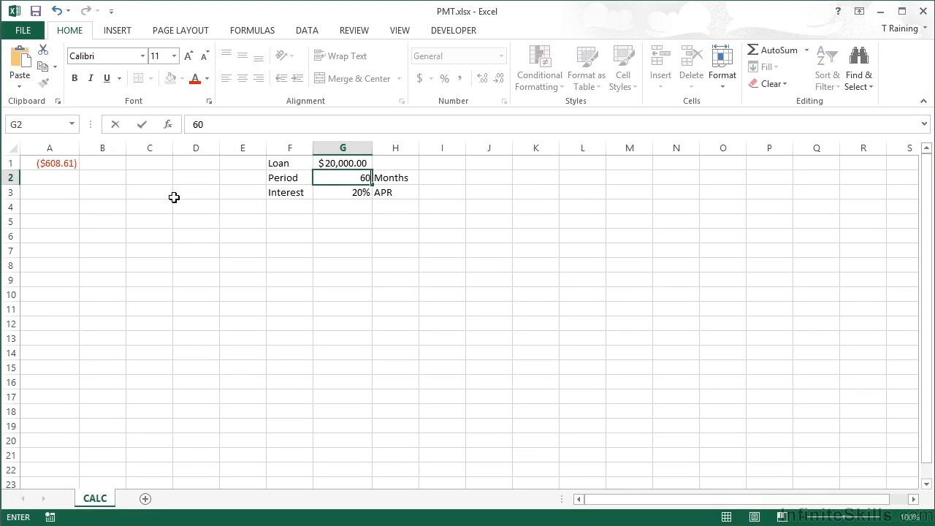
{"action": "key", "text": "Return"}
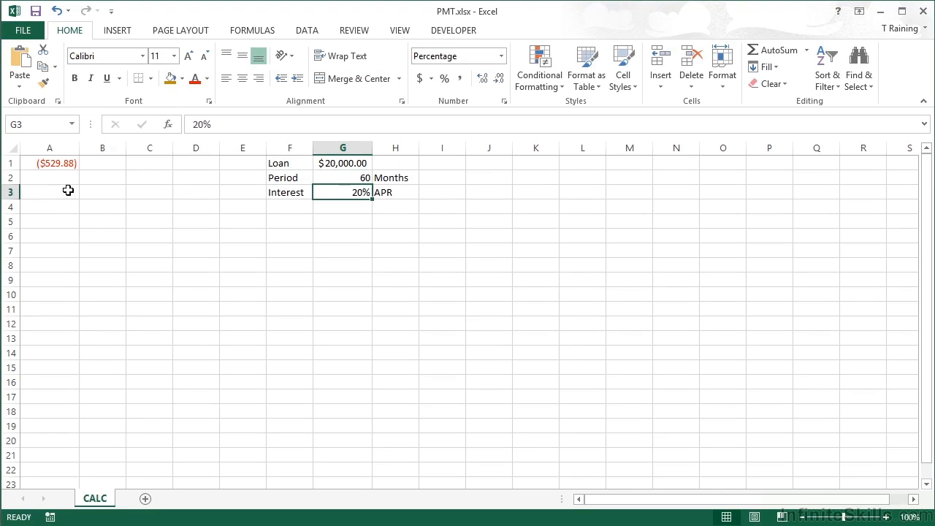
- Enter the formula =A1*G2 in A3 to calculate the total repaid over the loan period
{"action": "left_click", "coordinate": [69, 193]}
{"action": "type", "text": "="}
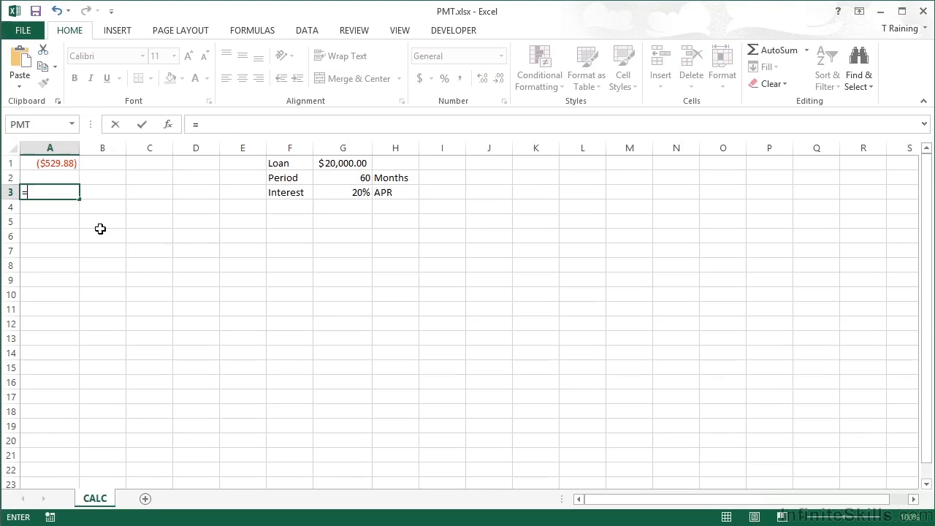
{"action": "key", "text": "Up"}
{"action": "key", "text": "Up"}
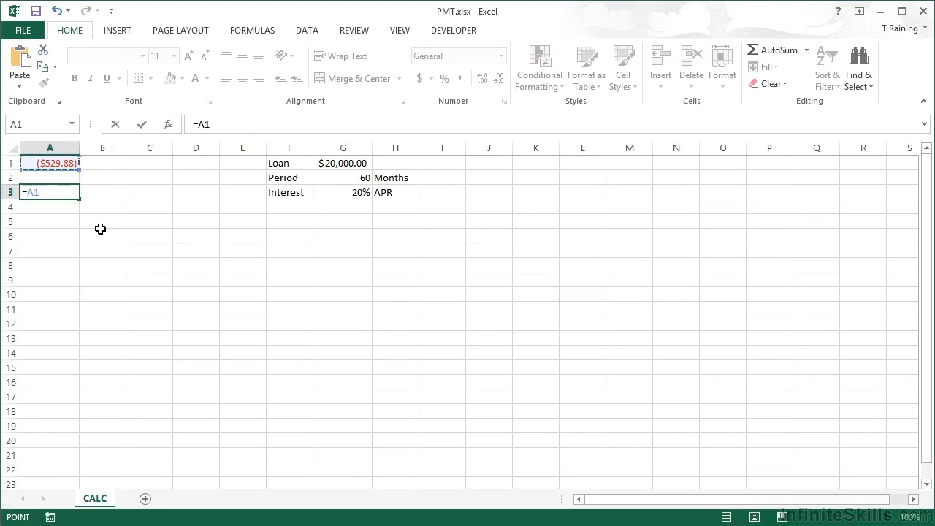
{"action": "type", "text": "*"}
{"action": "left_click", "coordinate": [345, 177]}
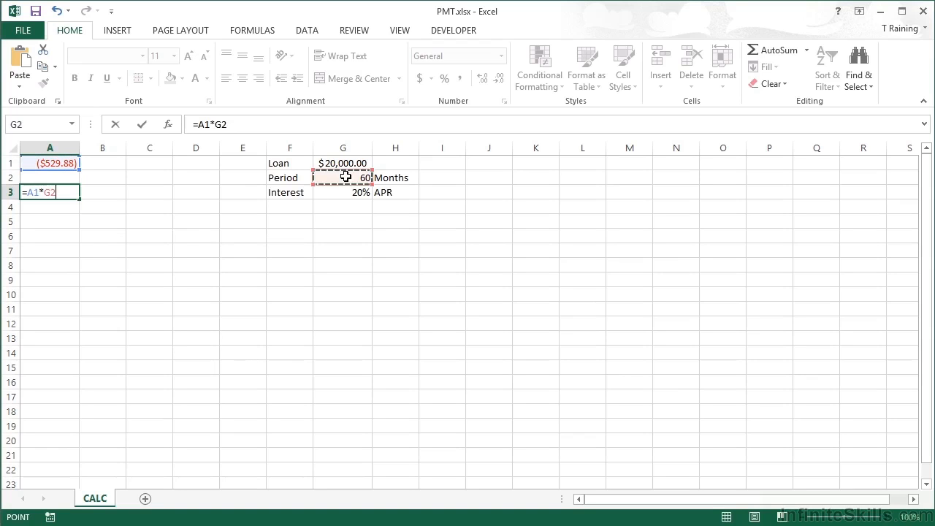
{"action": "key", "text": "Return"}
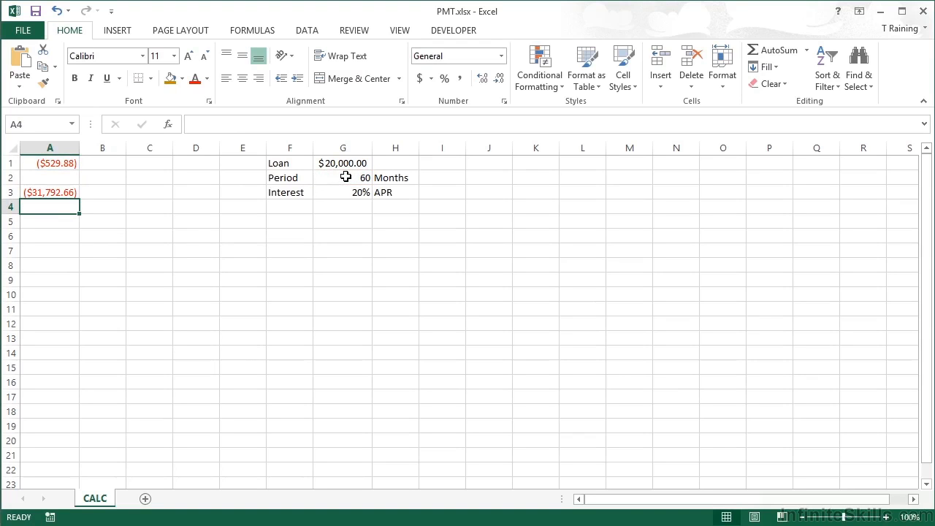
{"action": "key", "text": "Up"}
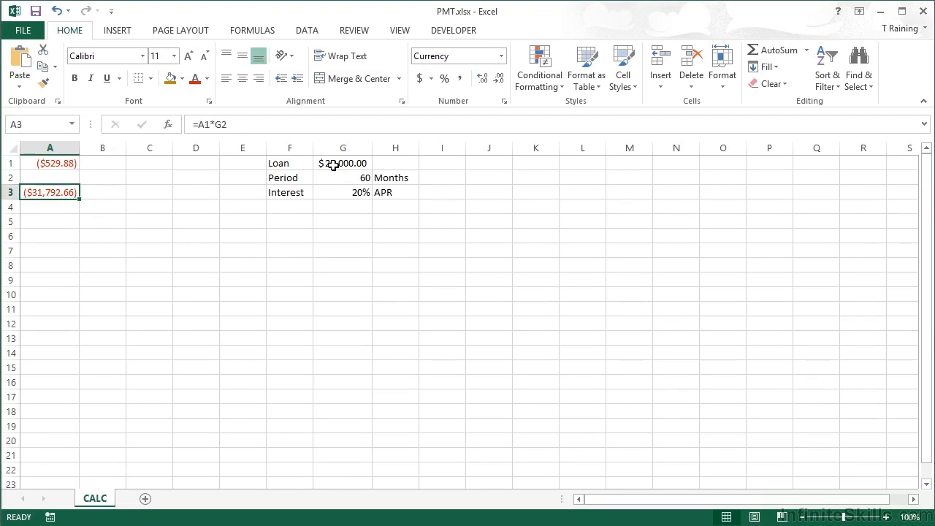
- Set the loan period in G2 to 48 months
{"action": "left_click", "coordinate": [355, 177]}
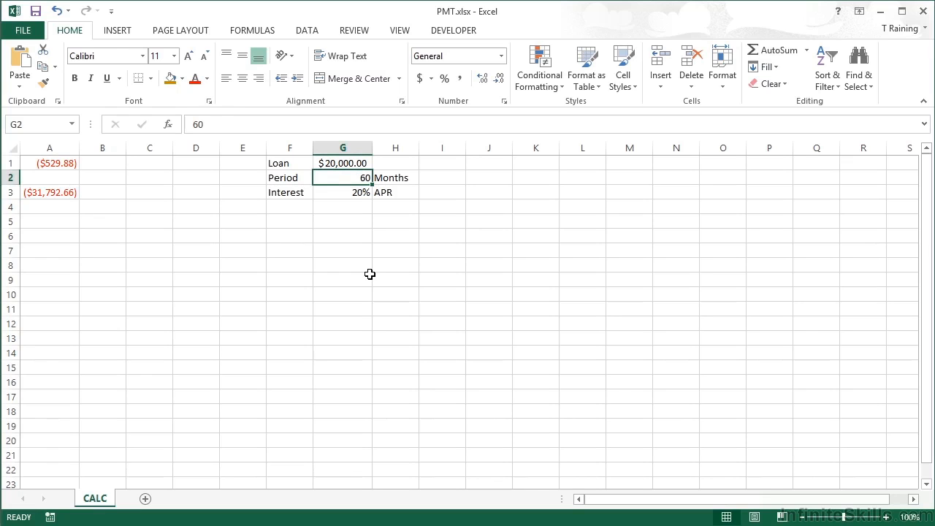
{"action": "type", "text": "48"}
{"action": "key", "text": "Return"}
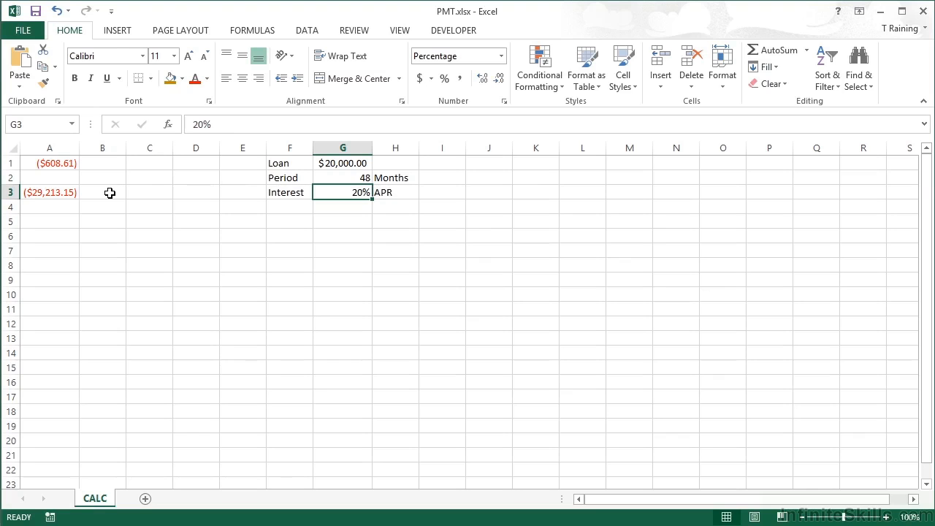
- Reopen the function arguments of the PMT formula in A1 and place the cursor in the Pv argument
{"action": "left_click", "coordinate": [72, 164]}
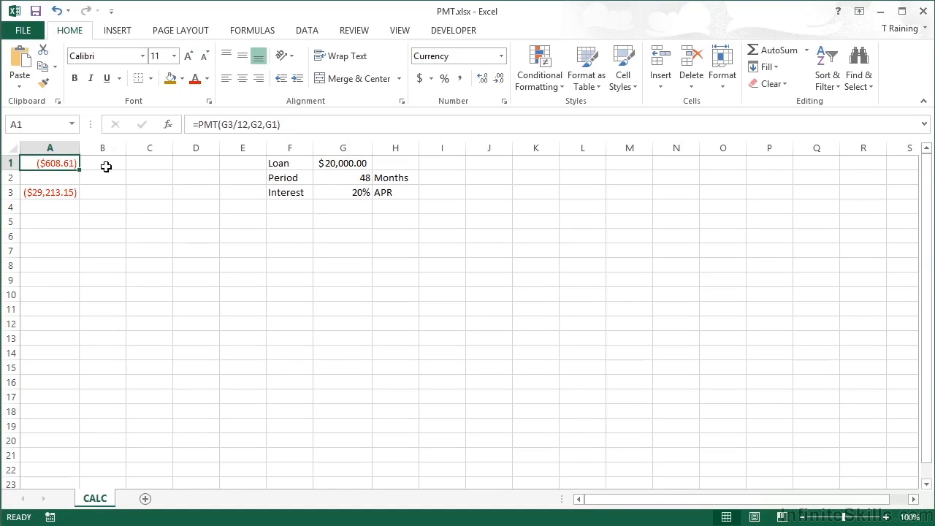
{"action": "left_click", "coordinate": [169, 126]}
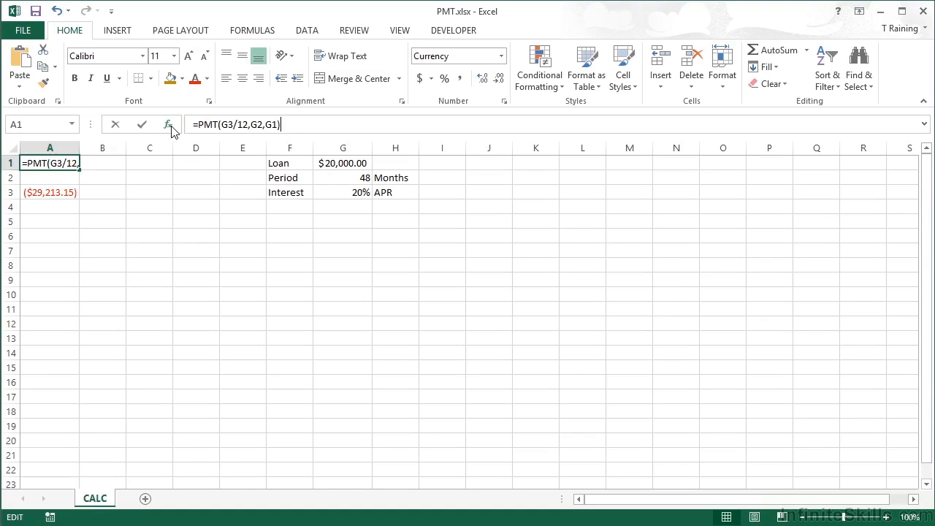
{"action": "left_click", "coordinate": [371, 296]}
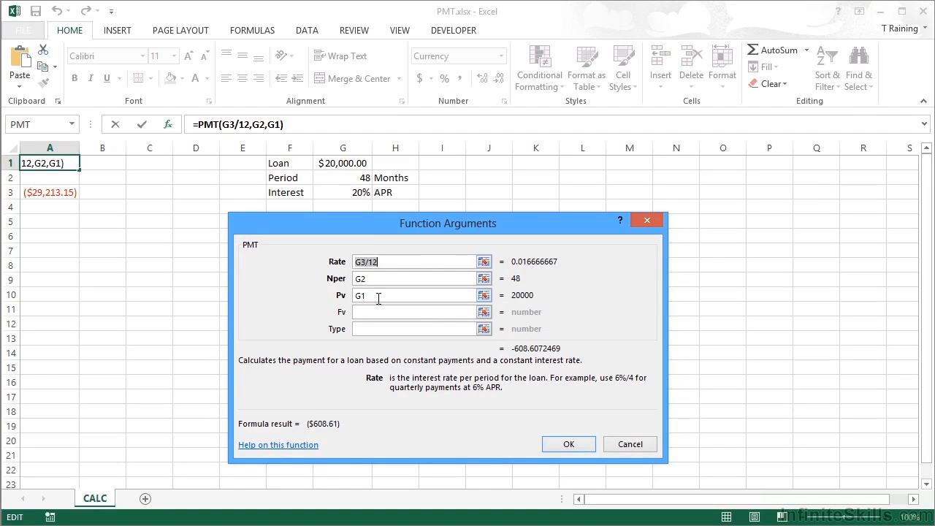